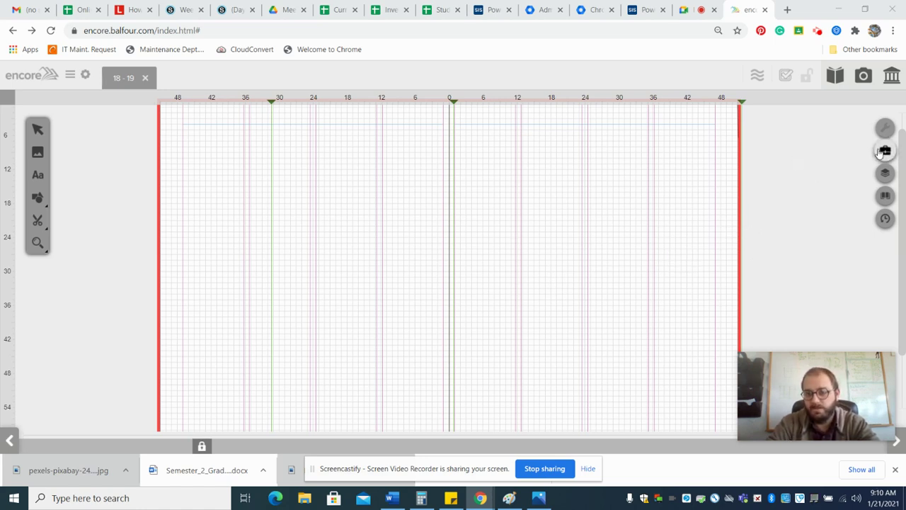
# Pick the One Big Word Headline template from the Library's Templates, ready to place.
pyautogui.click(895, 82)
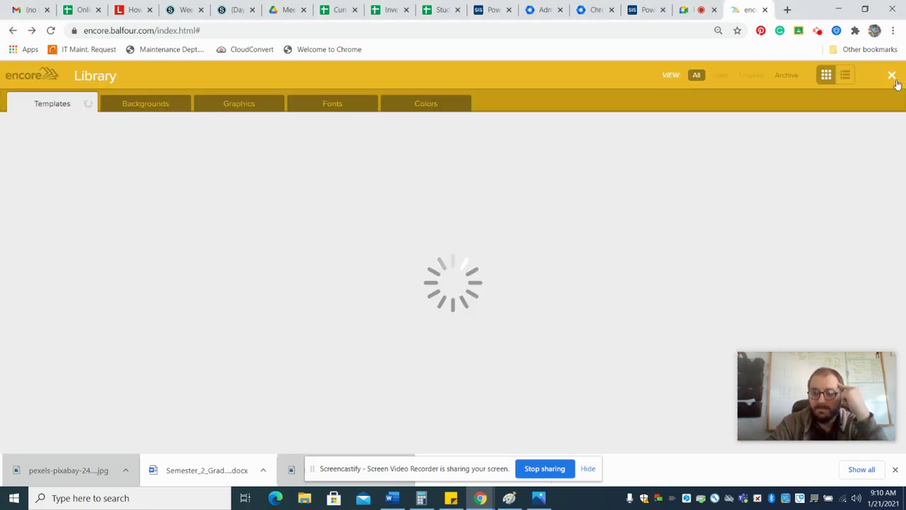
pyautogui.scroll(-3, 675, 245)
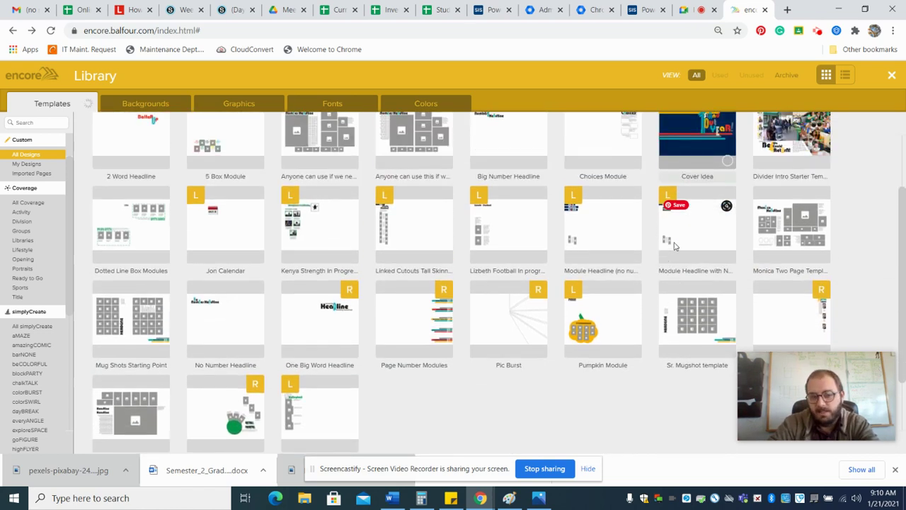
pyautogui.scroll(3, 124, 172)
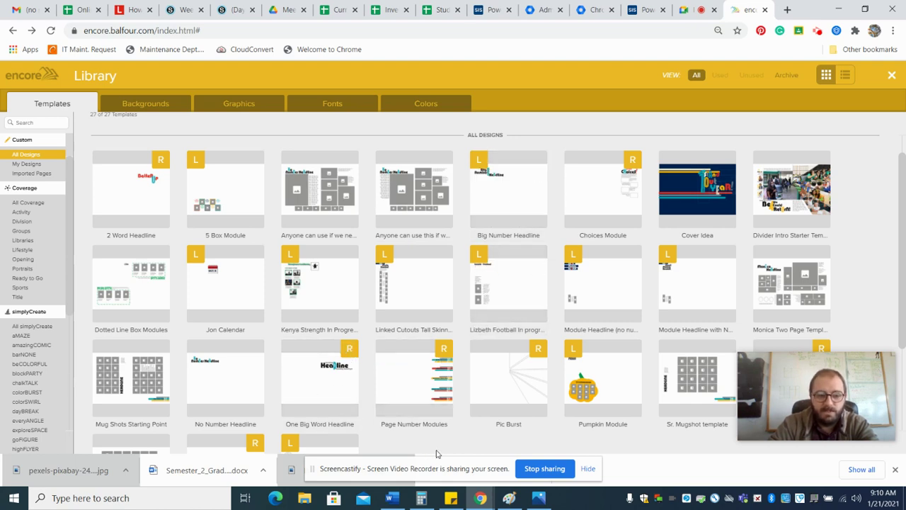
pyautogui.scroll(-1, 259, 354)
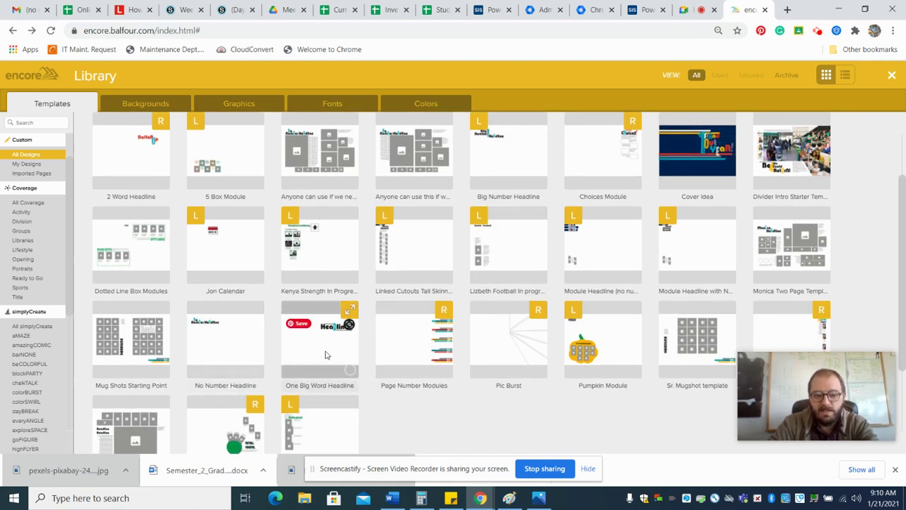
pyautogui.click(325, 355)
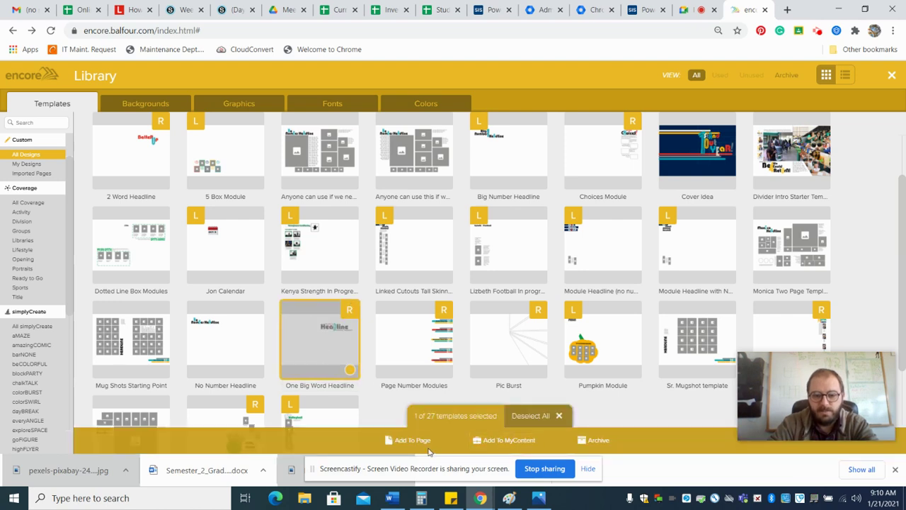
pyautogui.click(413, 441)
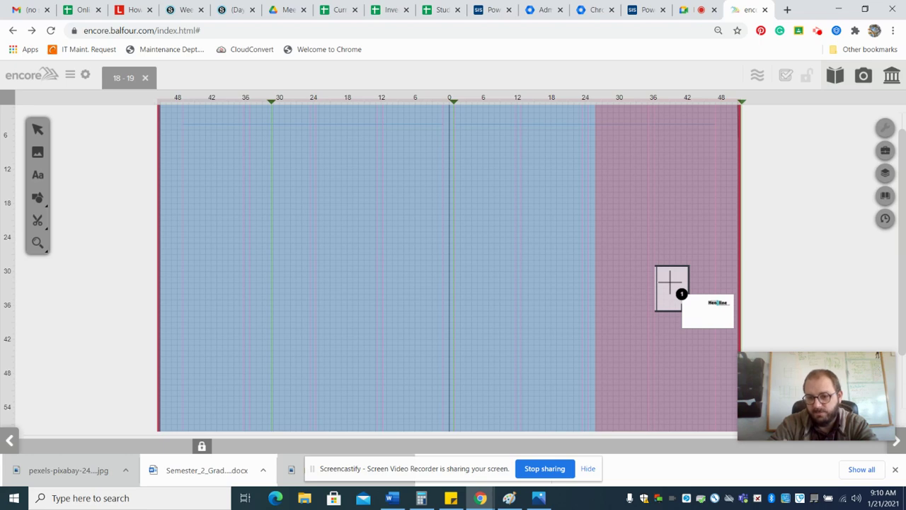
# Apply the One Big Word Headline template to 18-19's right page, replacing content, and stretch its frame.
pyautogui.click(670, 282)
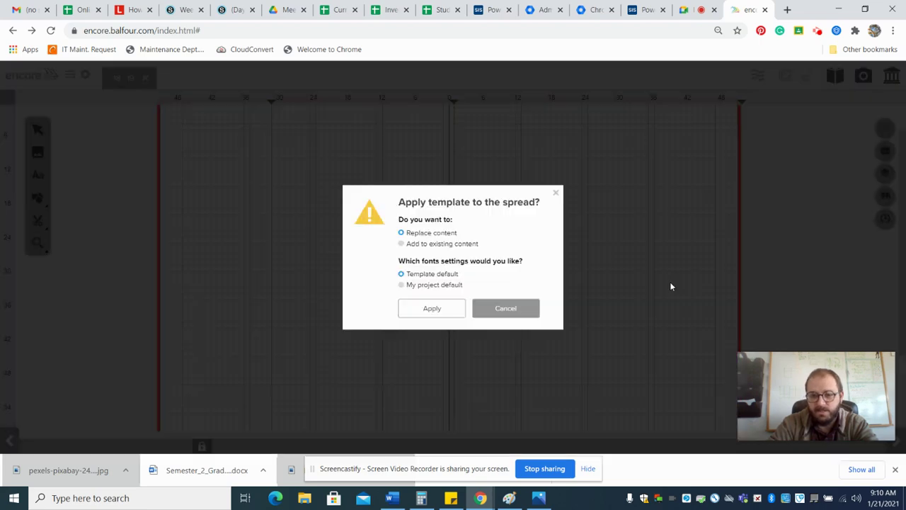
pyautogui.click(432, 309)
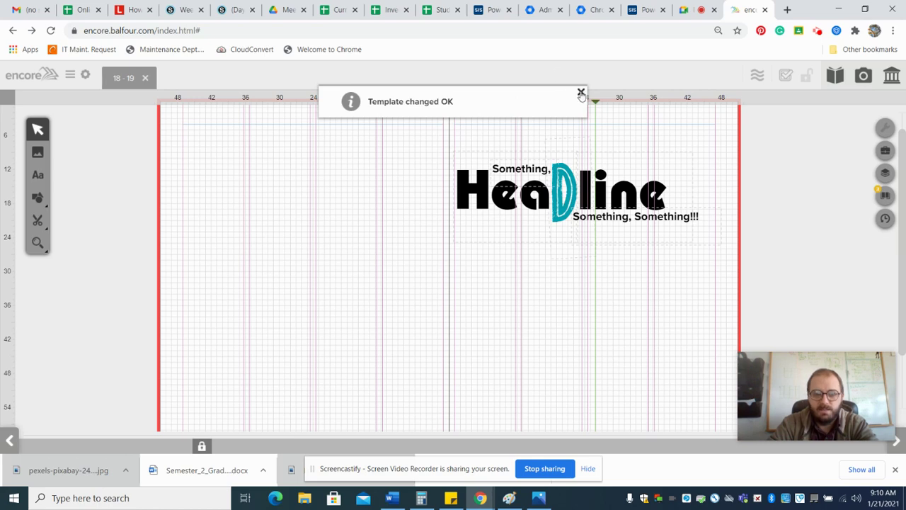
pyautogui.click(580, 94)
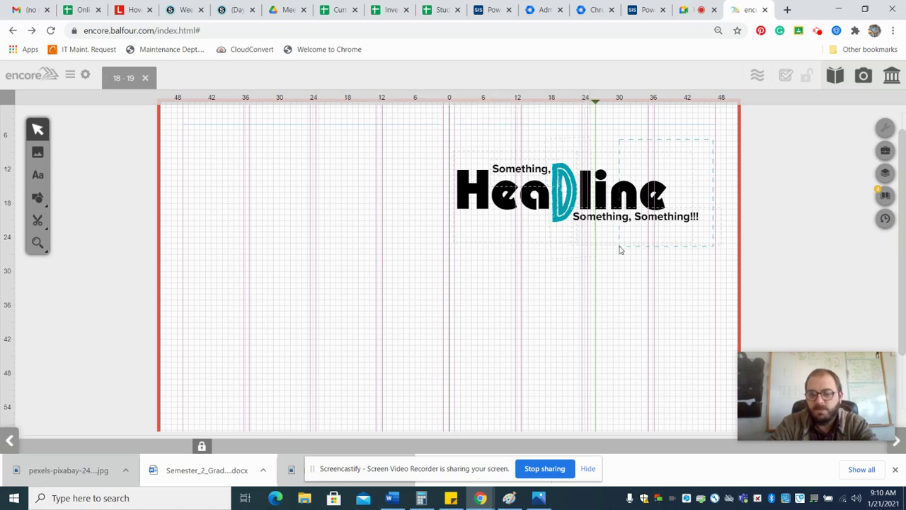
pyautogui.moveTo(444, 262); pyautogui.dragTo(418, 279)
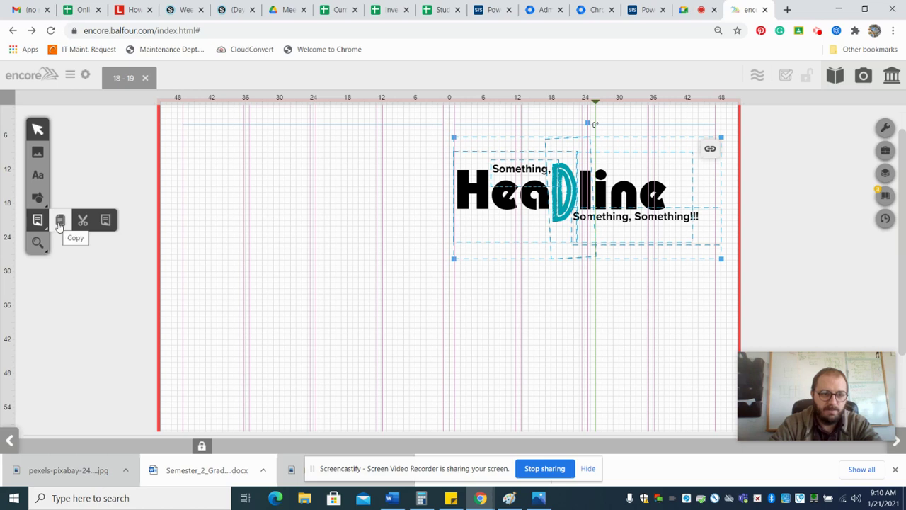
# Copy the headline group to the clipboard and cut it from spread 18-19.
pyautogui.click(61, 224)
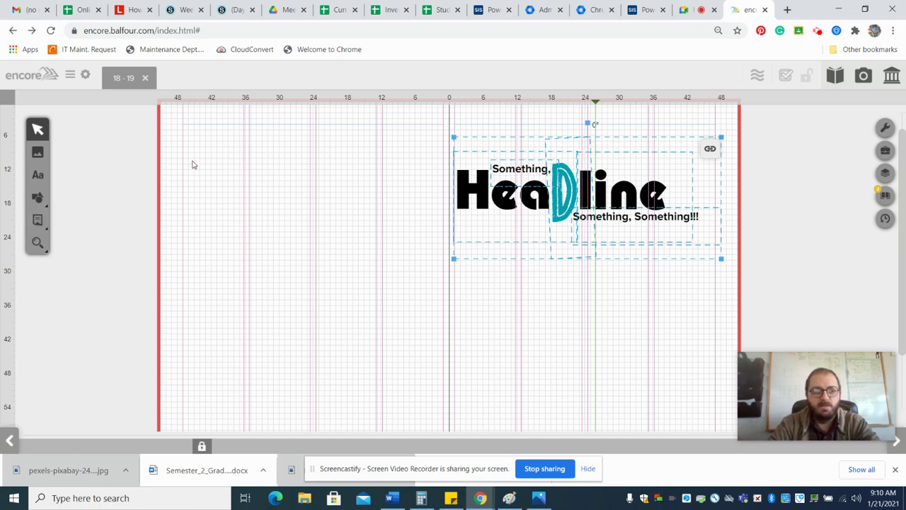
pyautogui.moveTo(37, 220)
pyautogui.click(86, 221)
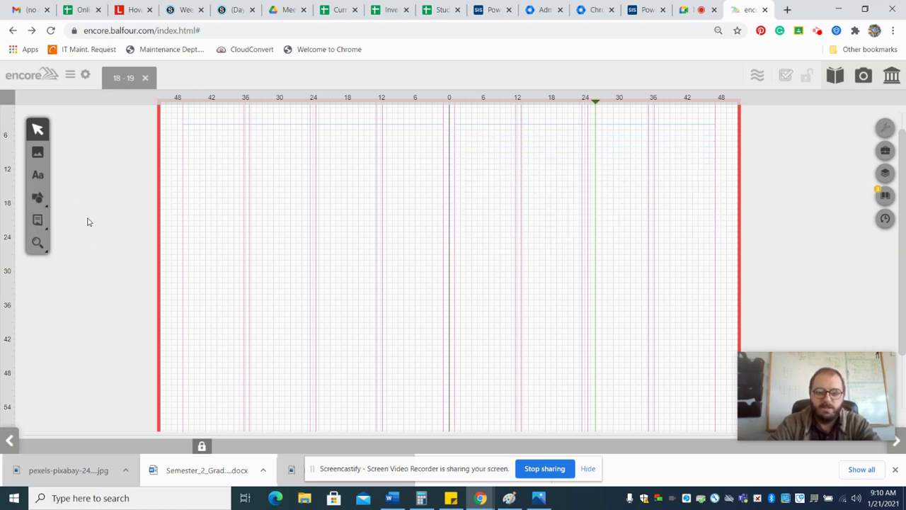
# Close spread 18-19 without saving and open spread 34-35 from the page overview.
pyautogui.click(145, 78)
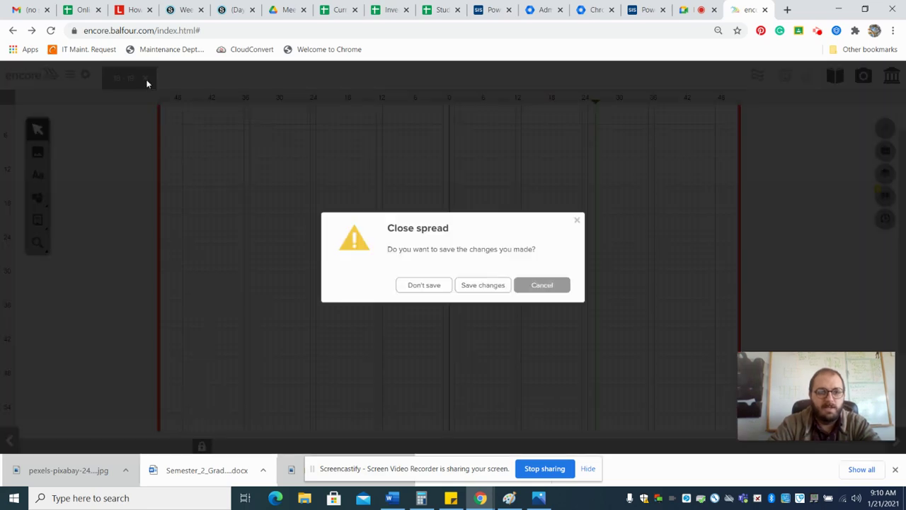
pyautogui.click(431, 287)
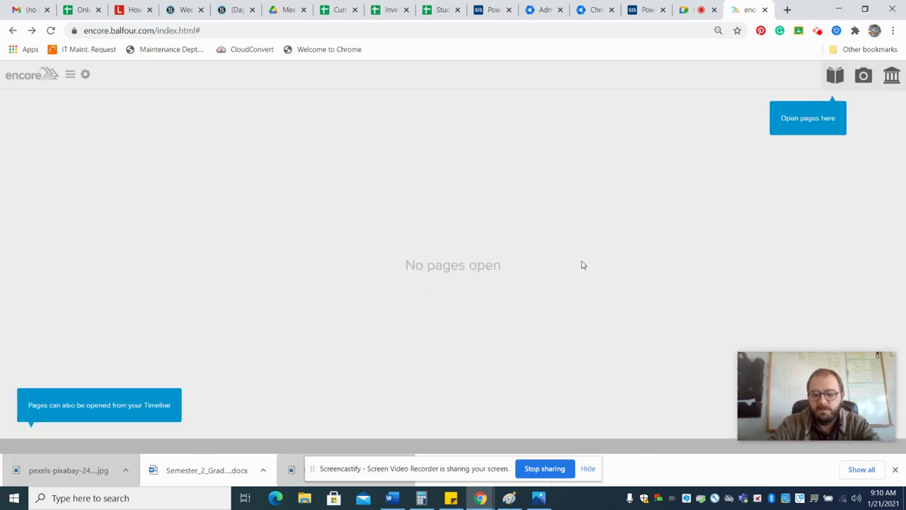
pyautogui.click(835, 77)
pyautogui.scroll(-3, 638, 273)
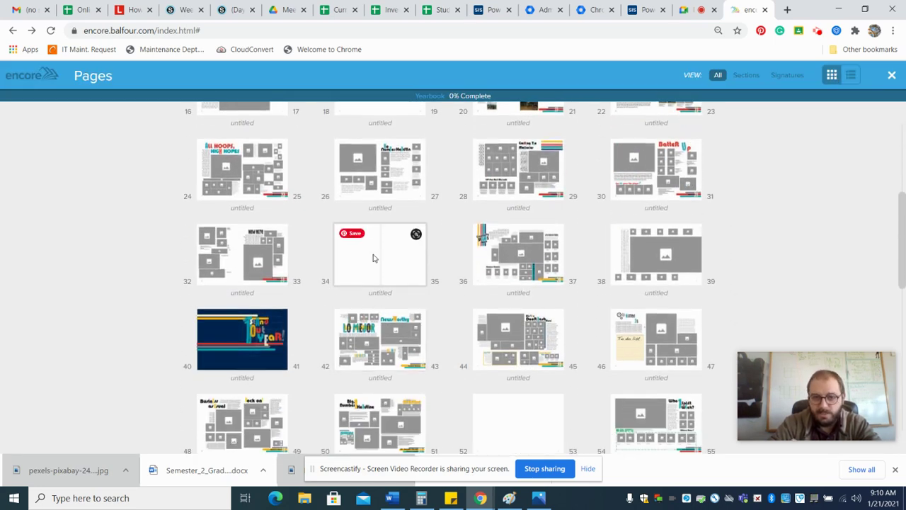
pyautogui.click(374, 258)
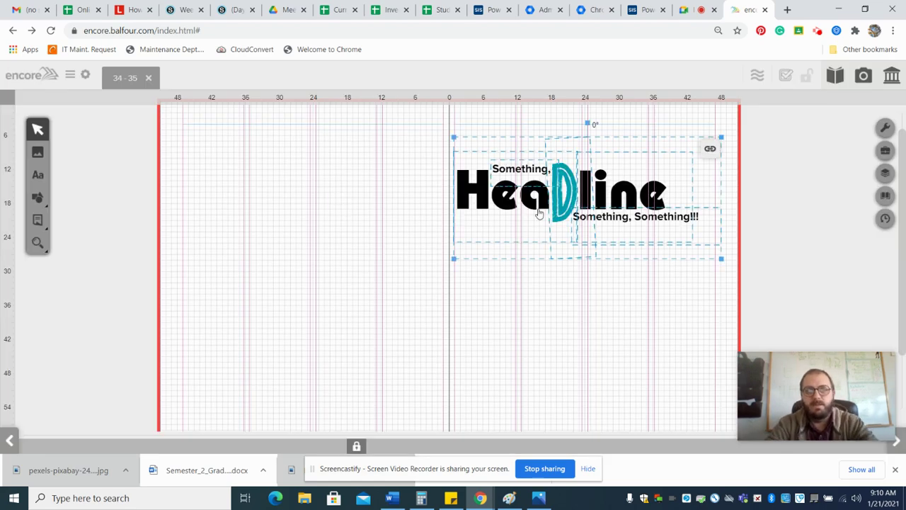
# Move the headline to the left page's top-left corner, deselect it, and pick the Text tool.
pyautogui.moveTo(444, 201); pyautogui.dragTo(337, 167)
pyautogui.click(453, 212)
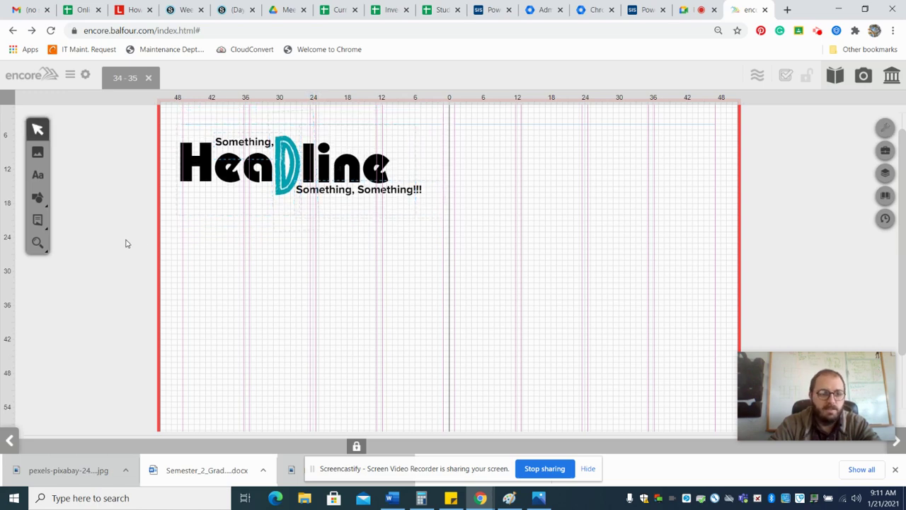
pyautogui.click(39, 182)
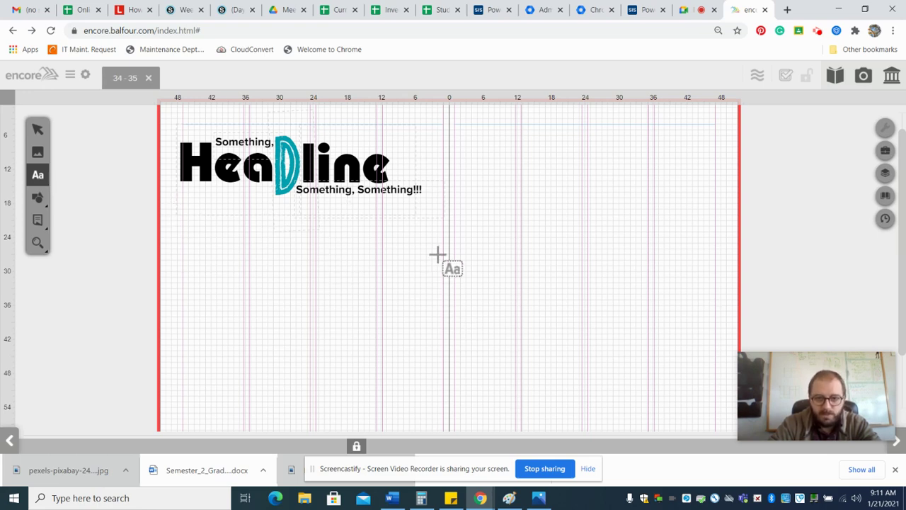
# Fill a text box under the headline with 'body copy here' in Body Copy style, trimming overflow.
pyautogui.moveTo(444, 256)
pyautogui.mouseDown()
pyautogui.moveTo(282, 257)
pyautogui.moveTo(173, 204)
pyautogui.moveTo(183, 201)
pyautogui.mouseUp()
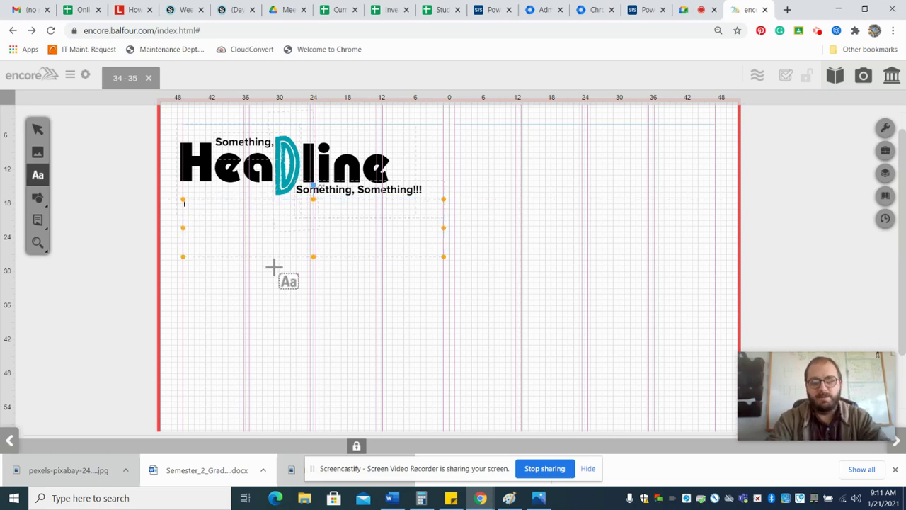
pyautogui.write('body copy here')
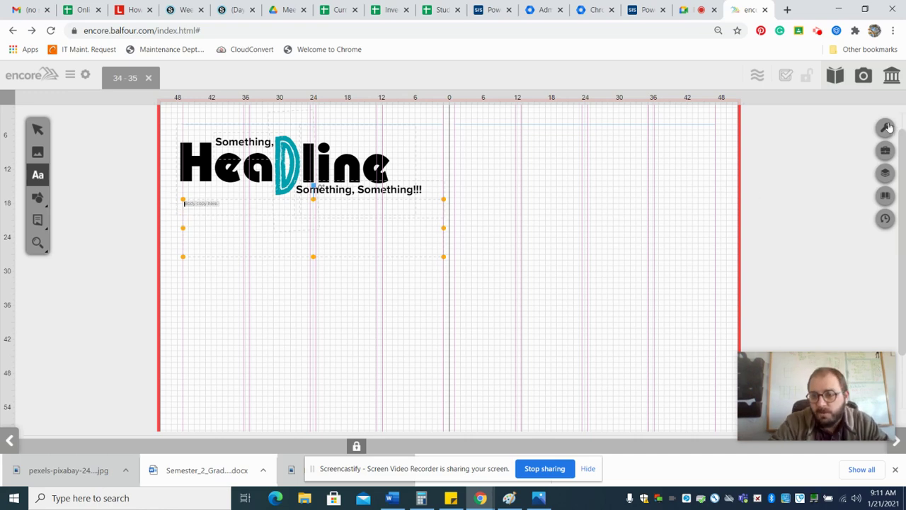
pyautogui.click(885, 130)
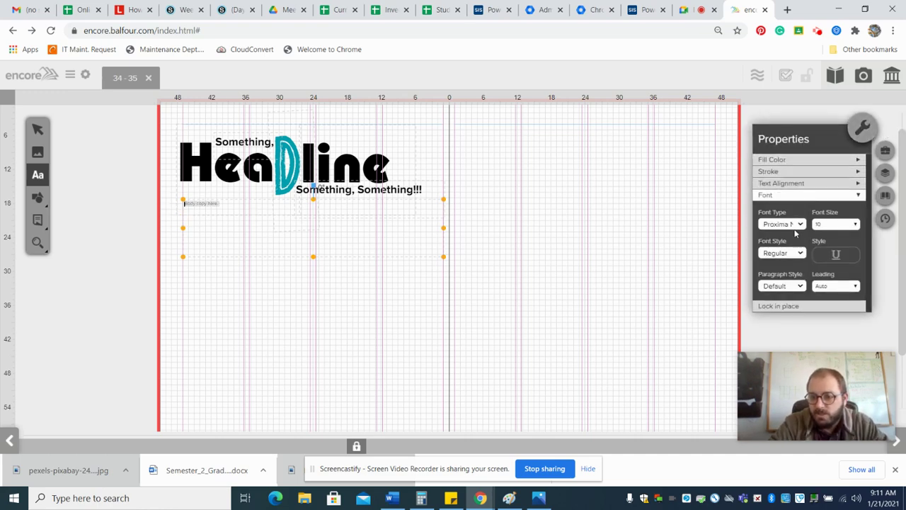
pyautogui.click(794, 290)
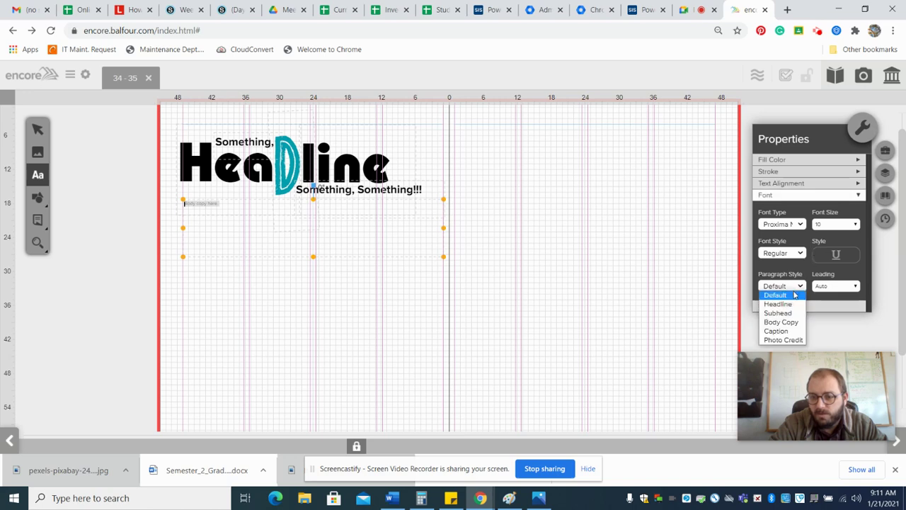
pyautogui.click(776, 324)
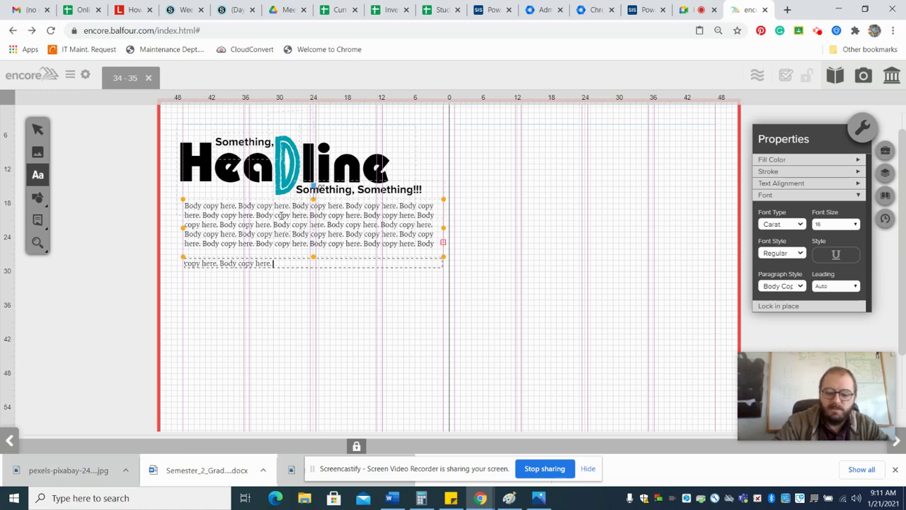
pyautogui.press('BackSpace')
pyautogui.press('BackSpace')
pyautogui.press('BackSpace')
pyautogui.press('BackSpace')
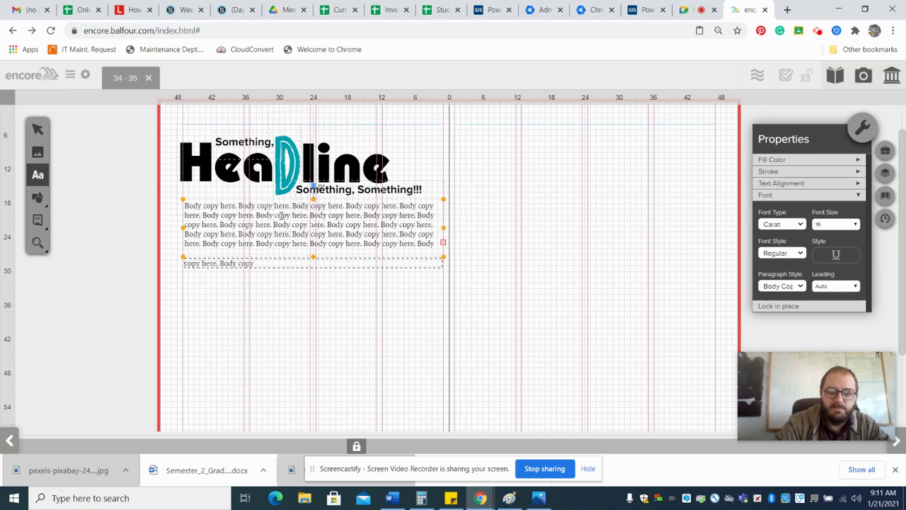
pyautogui.press('BackSpace')
pyautogui.press('BackSpace')
pyautogui.press('BackSpace')
pyautogui.press('BackSpace')
pyautogui.press('BackSpace')
pyautogui.press('BackSpace')
pyautogui.press('BackSpace')
pyautogui.press('BackSpace')
pyautogui.press('BackSpace')
pyautogui.press('BackSpace')
pyautogui.press('BackSpace')
pyautogui.press('BackSpace')
pyautogui.press('BackSpace')
pyautogui.press('BackSpace')
pyautogui.press('BackSpace')
pyautogui.press('BackSpace')
pyautogui.press('BackSpace')
pyautogui.press('BackSpace')
pyautogui.press('BackSpace')
pyautogui.press('BackSpace')
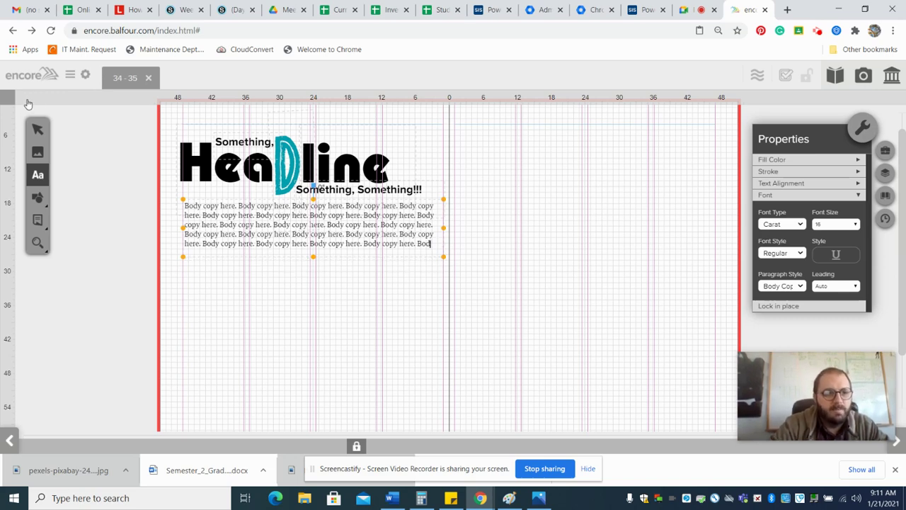
# Draw a large picture box across the right page's top and a small one below it.
pyautogui.click(39, 132)
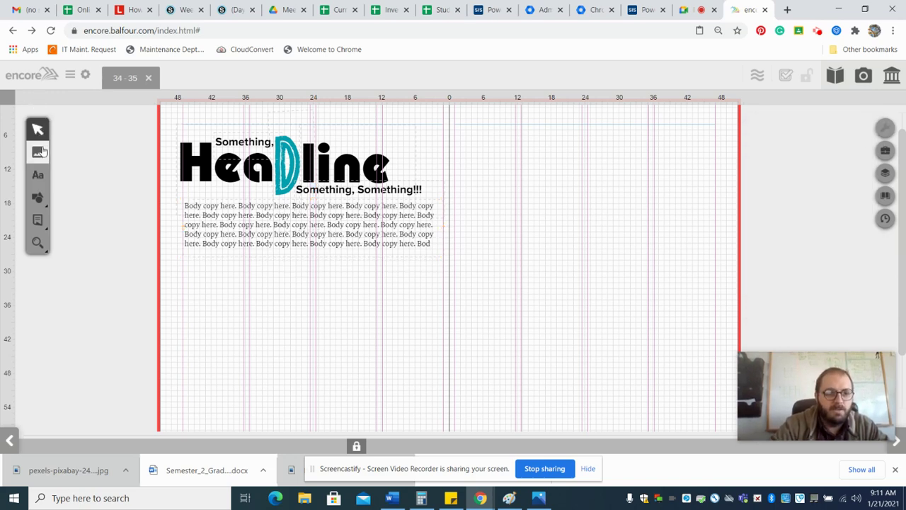
pyautogui.click(38, 152)
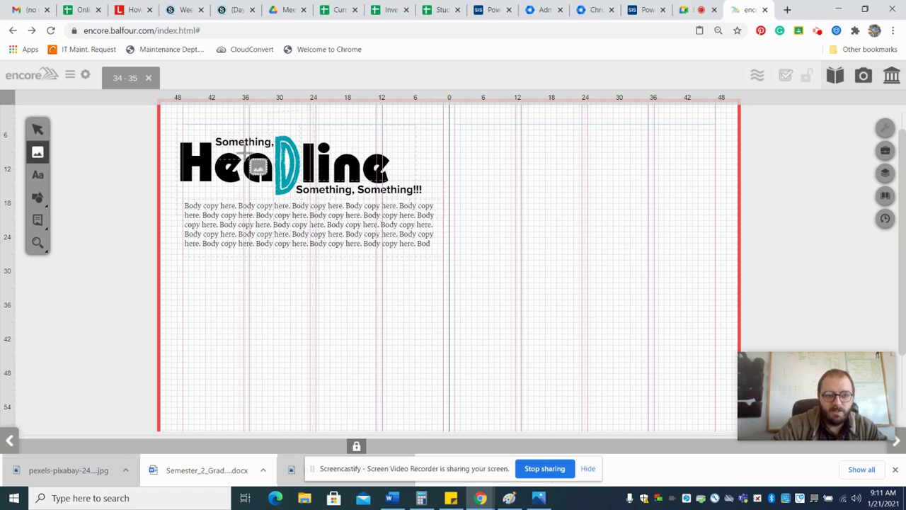
pyautogui.click(455, 124)
pyautogui.moveTo(461, 132); pyautogui.dragTo(716, 281)
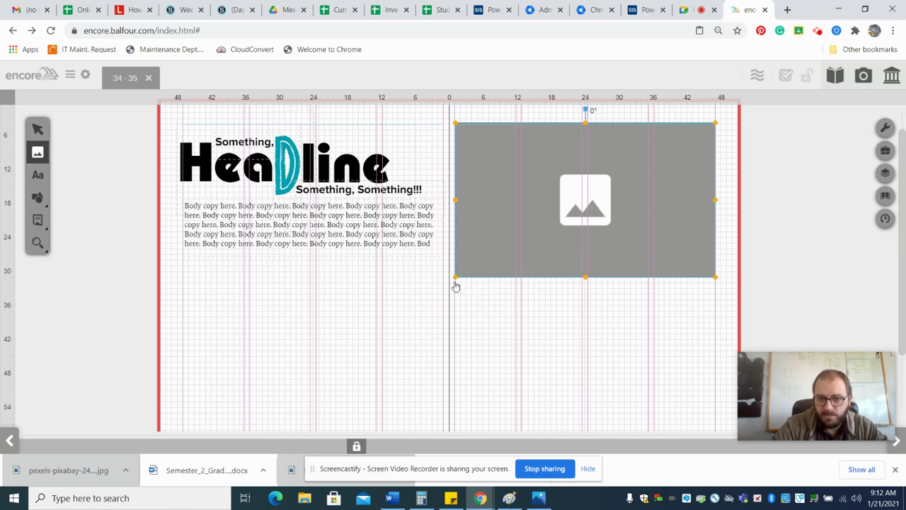
pyautogui.moveTo(456, 285); pyautogui.dragTo(516, 347)
# Duplicate the small picture box and arrange three copies in a row beneath the large one.
pyautogui.click(39, 129)
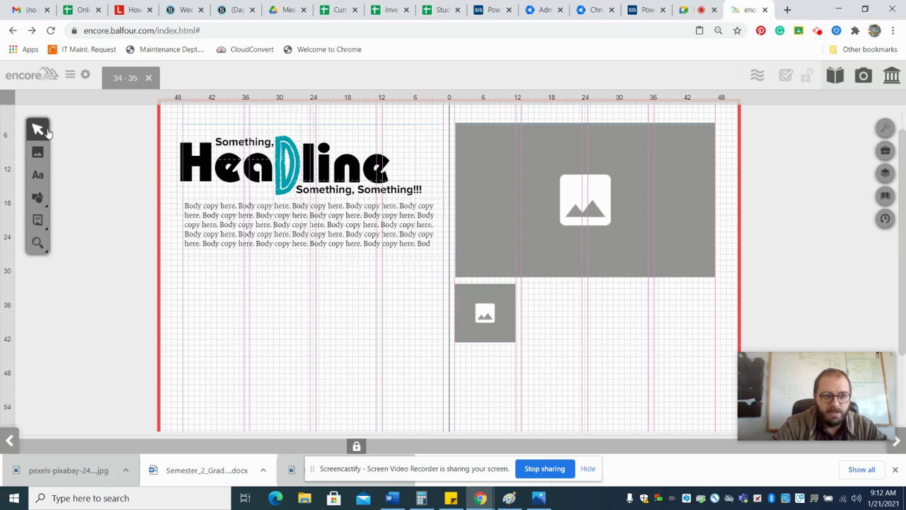
pyautogui.click(480, 311)
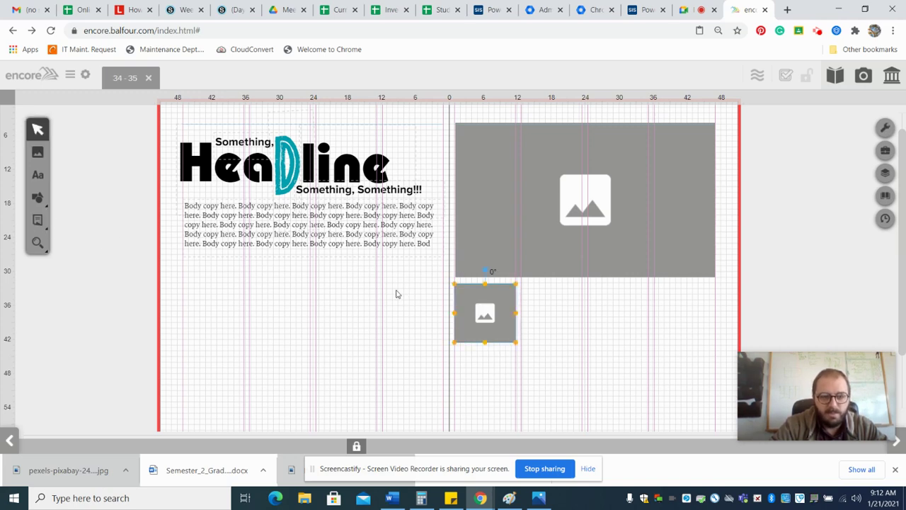
pyautogui.moveTo(38, 219)
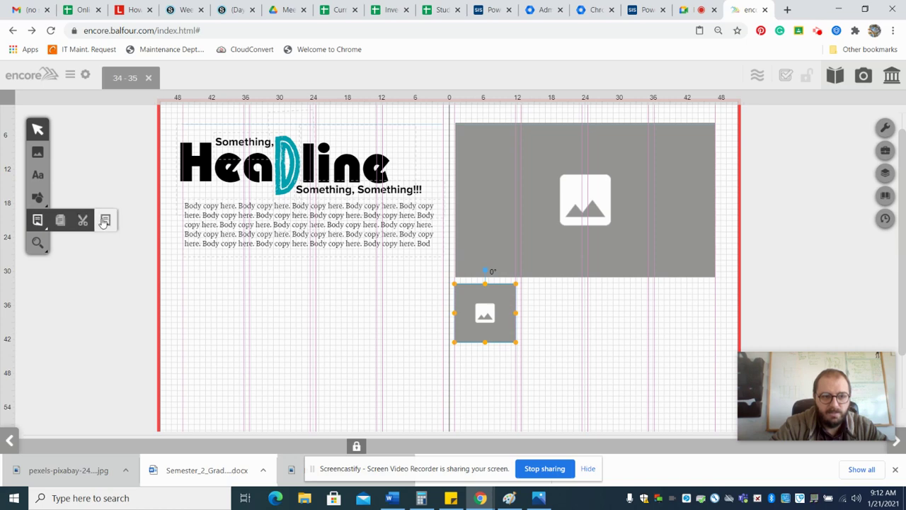
pyautogui.click(105, 221)
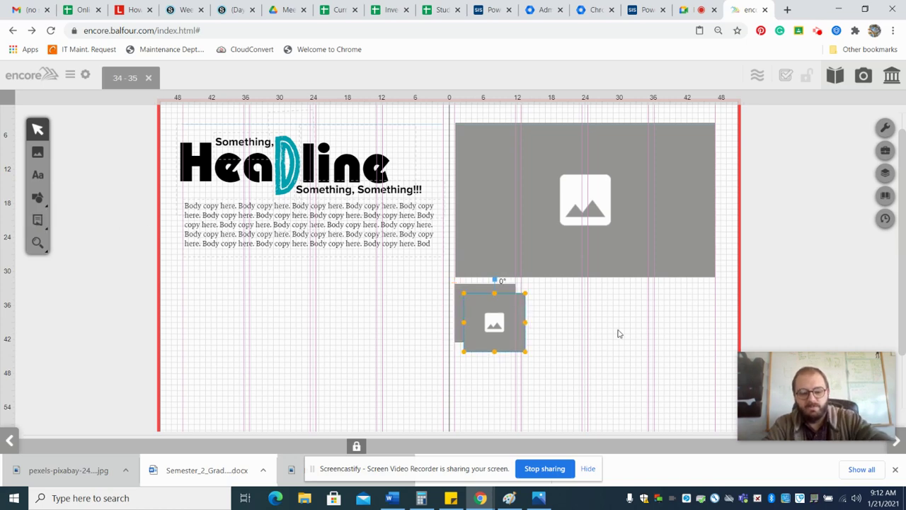
pyautogui.hotkey('ctrl', 'd')
pyautogui.hotkey('ctrl', 'd')
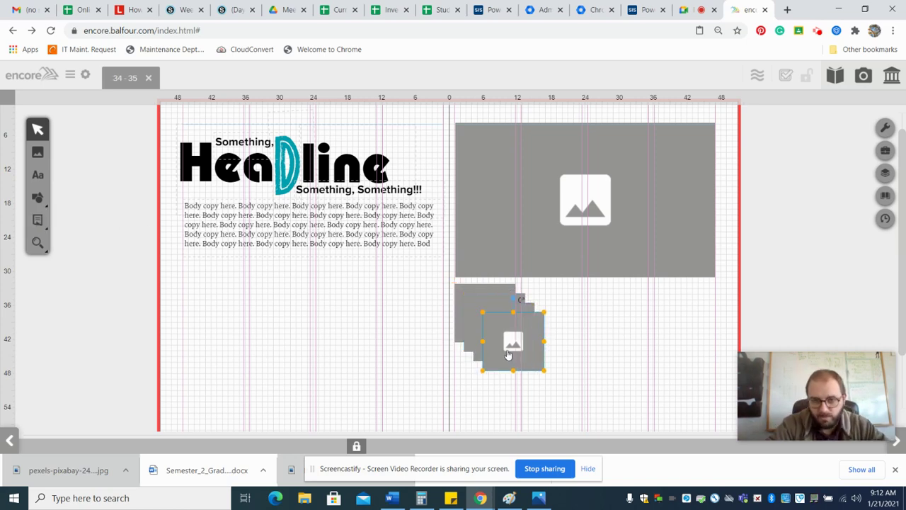
pyautogui.moveTo(507, 354); pyautogui.dragTo(604, 380)
pyautogui.press('Delete')
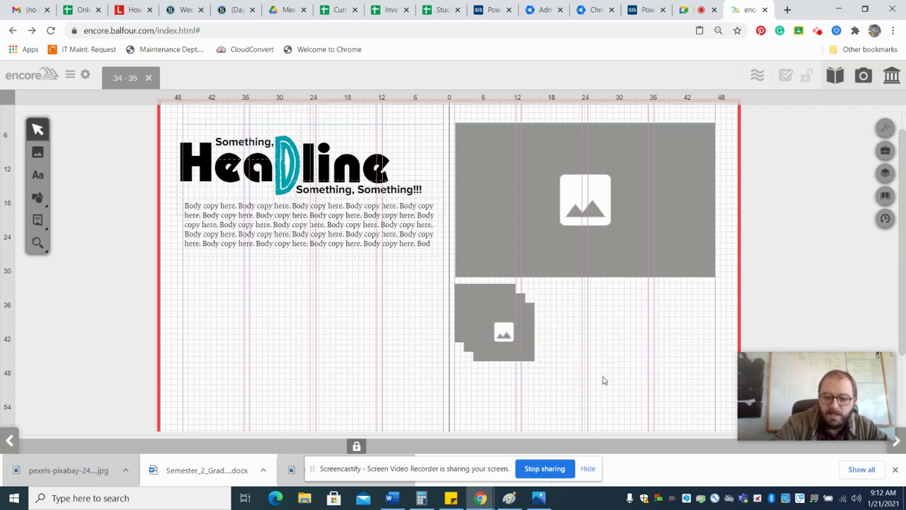
pyautogui.moveTo(504, 344); pyautogui.dragTo(617, 324)
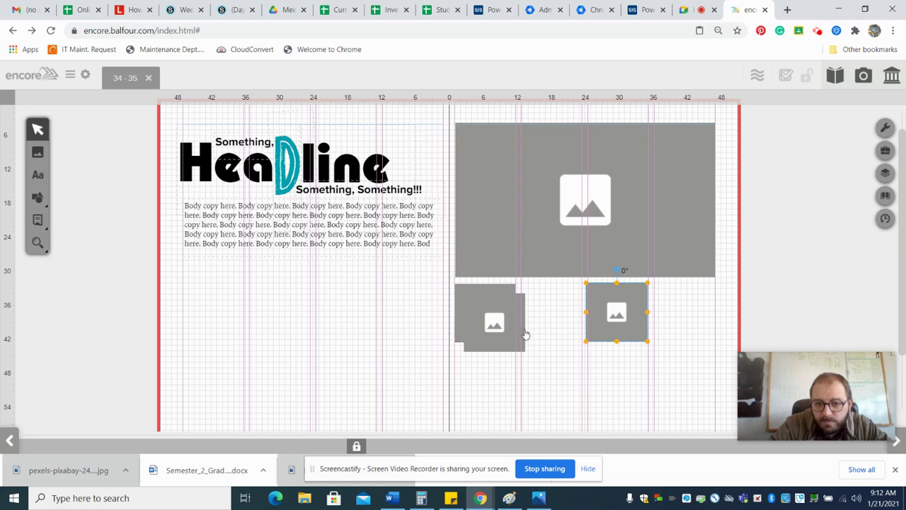
pyautogui.moveTo(503, 330); pyautogui.dragTo(560, 320)
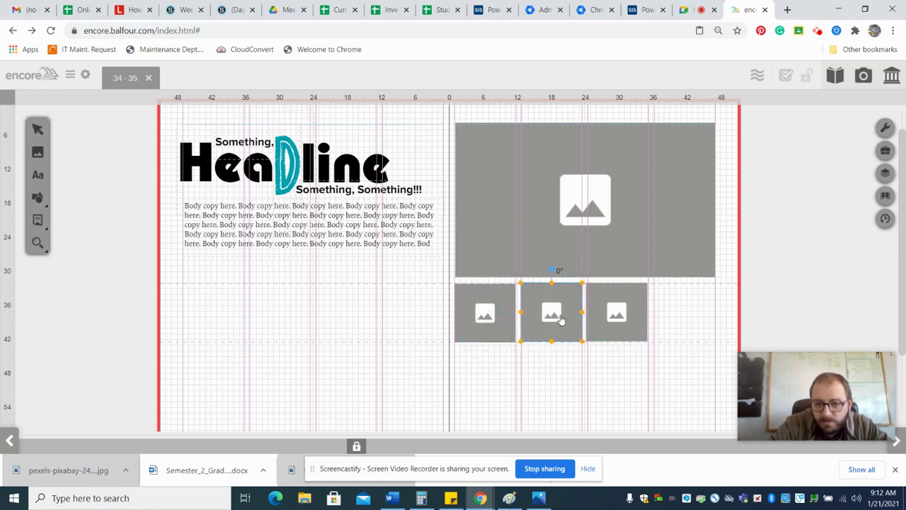
# Draw a caption frame right of the small boxes and fill it with repeated 'Captions here ok.'.
pyautogui.click(37, 175)
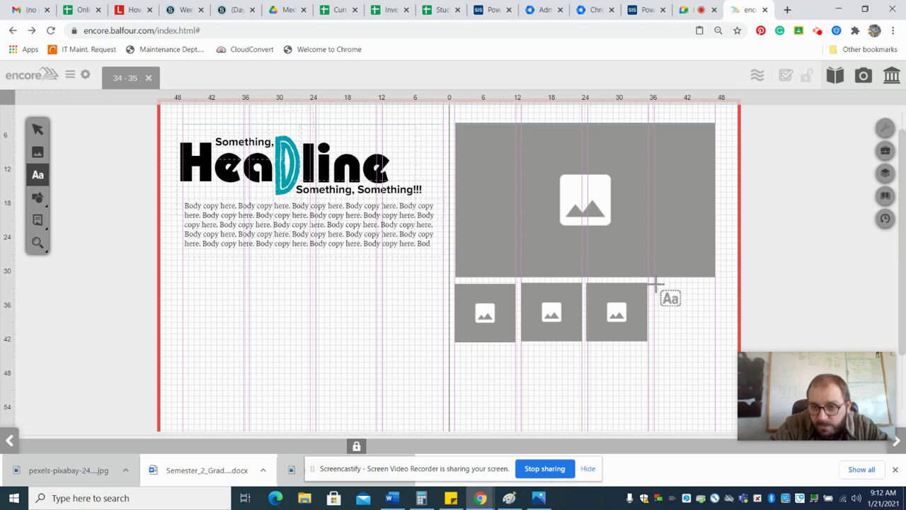
pyautogui.moveTo(656, 284); pyautogui.dragTo(717, 346)
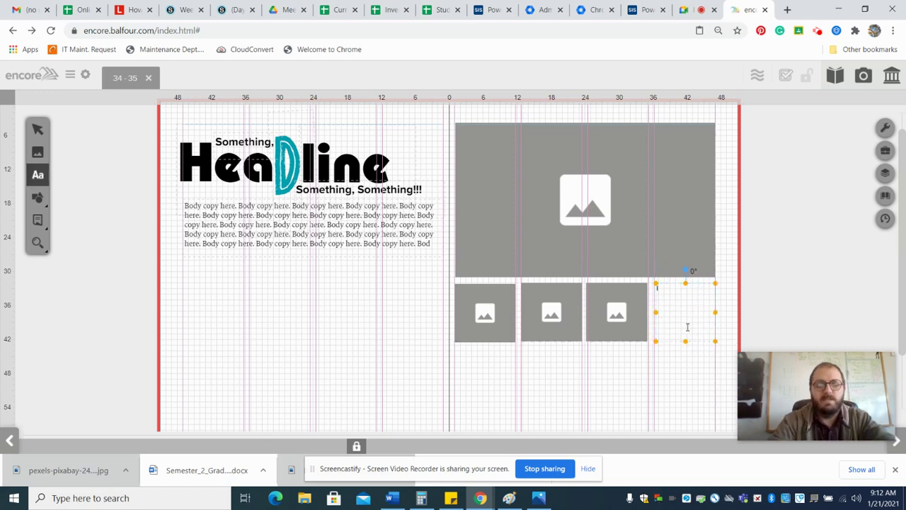
pyautogui.write('Captions')
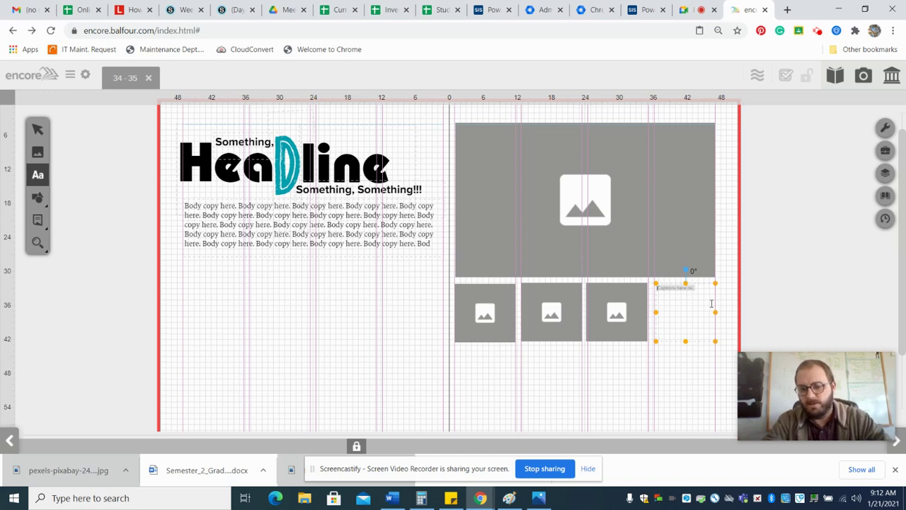
pyautogui.hotkey('ctrl', 'v')
pyautogui.hotkey('ctrl', 'v')
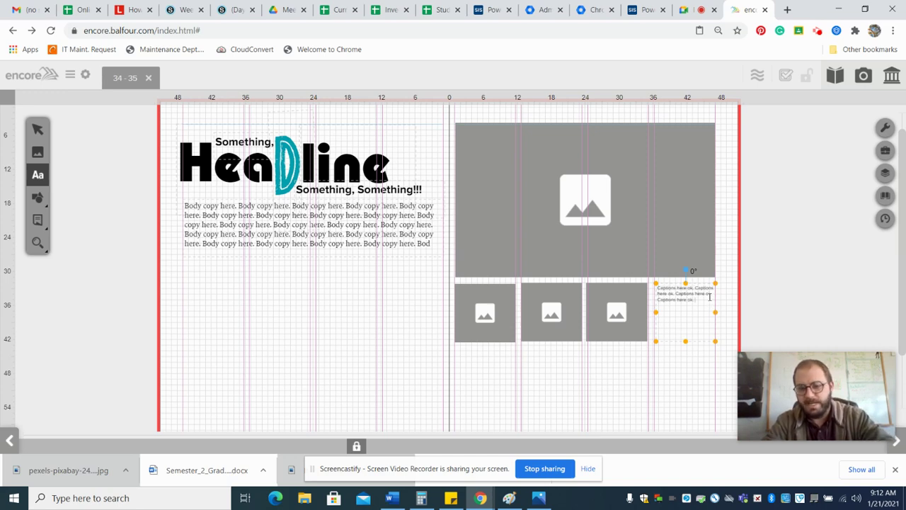
pyautogui.hotkey('ctrl', 'v')
pyautogui.hotkey('ctrl', 'v')
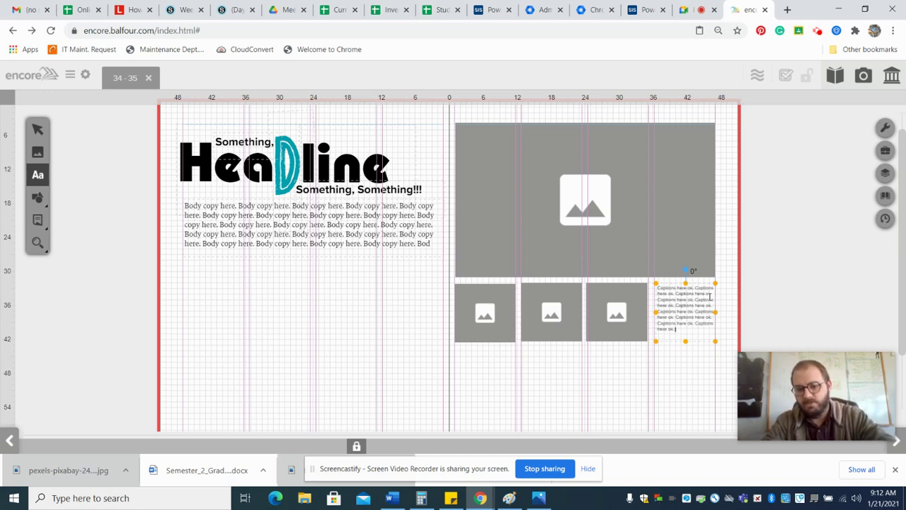
pyautogui.click(773, 290)
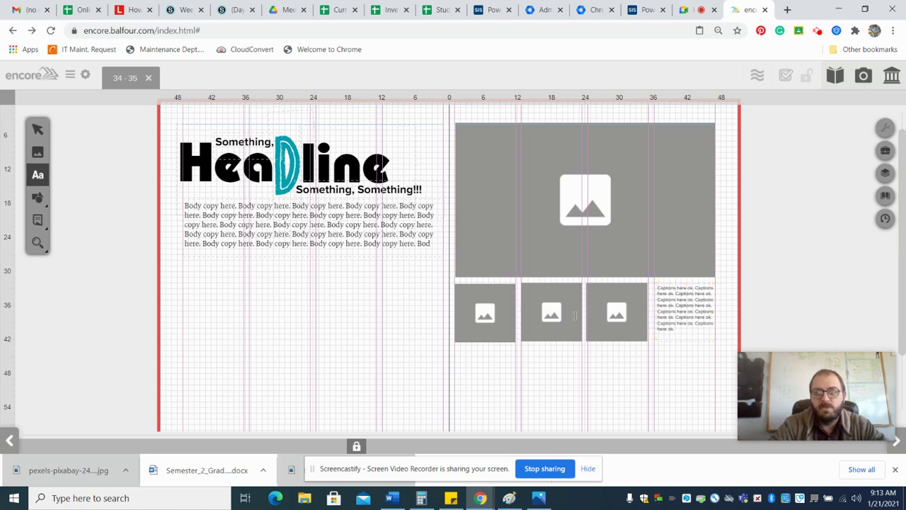
pyautogui.scroll(-1, 575, 319)
pyautogui.scroll(-2, 575, 319)
pyautogui.scroll(3, 487, 290)
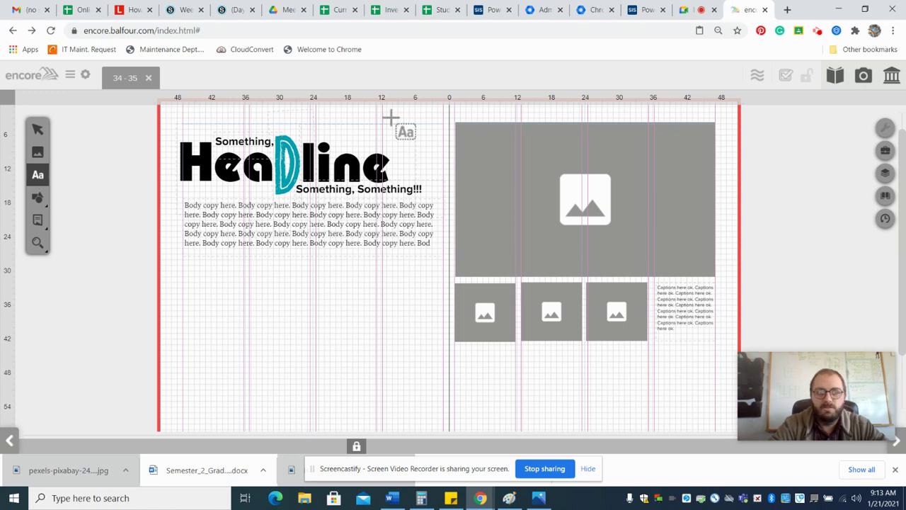
# Save spread 34-35 from the main menu, then close it without saving again.
pyautogui.click(70, 76)
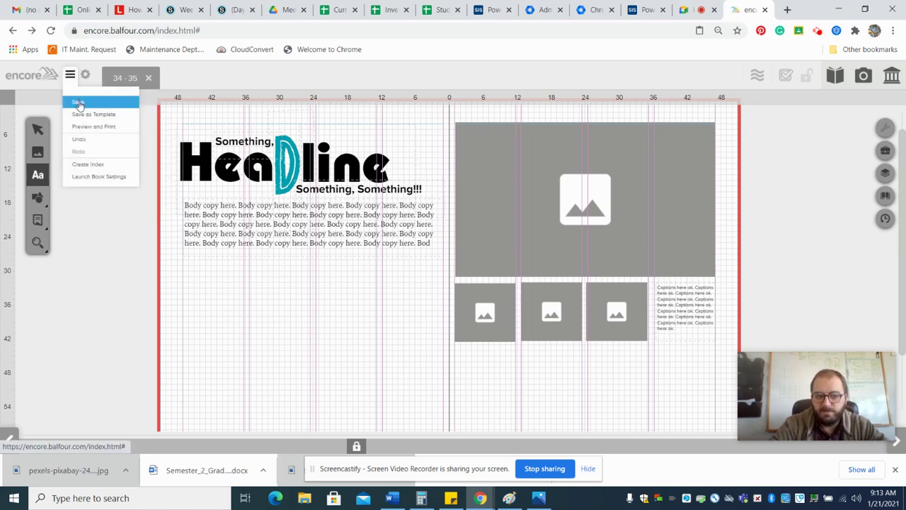
pyautogui.click(80, 105)
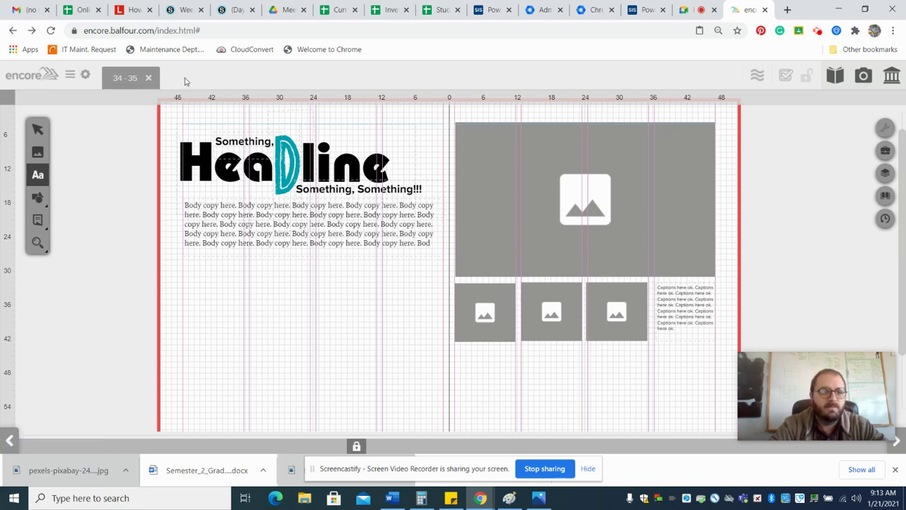
pyautogui.click(148, 81)
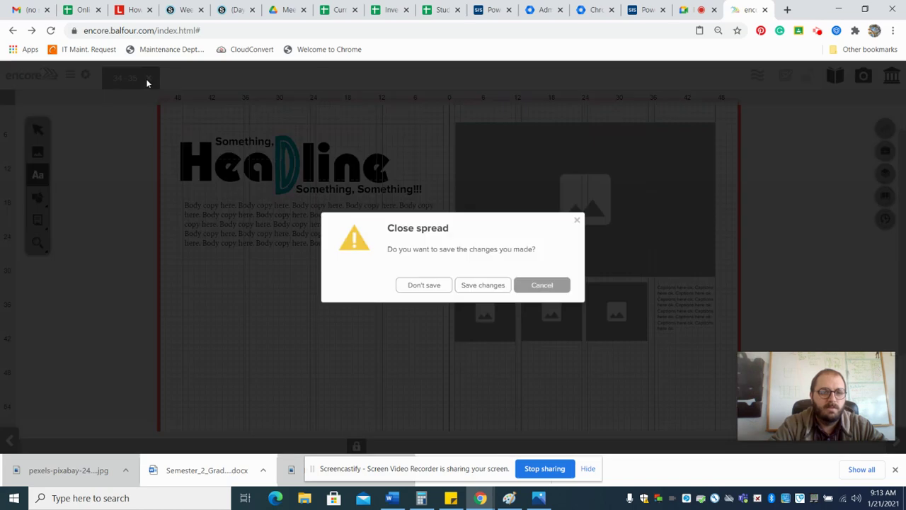
pyautogui.click(422, 286)
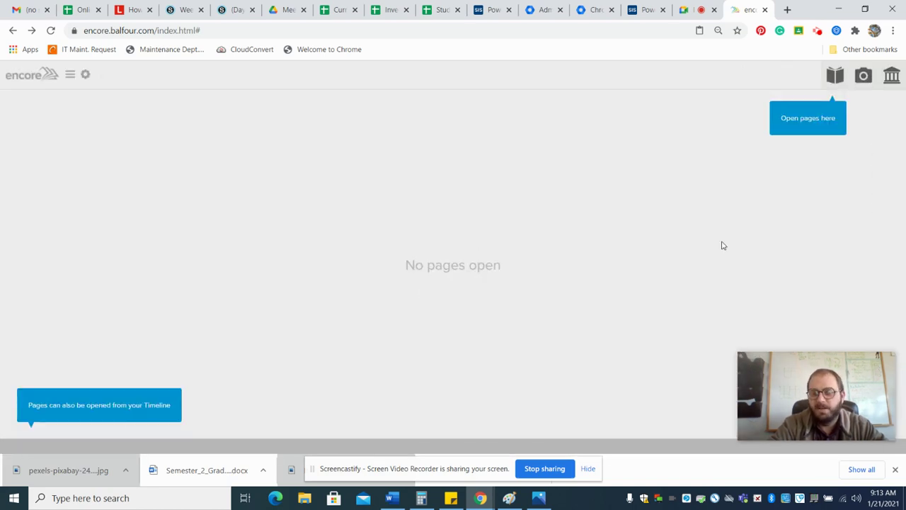
# Open spread 2-3 and copy its Event/club Name Here page-number banner group.
pyautogui.click(834, 75)
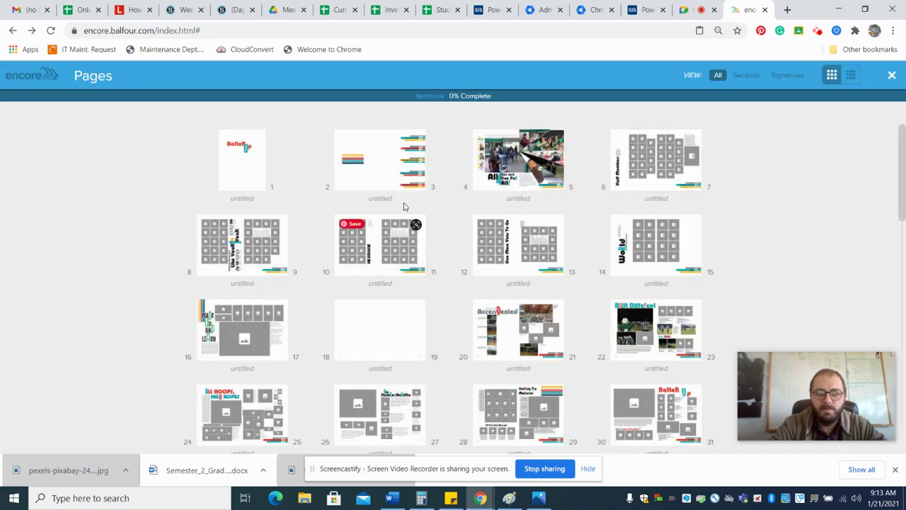
pyautogui.doubleClick(391, 179)
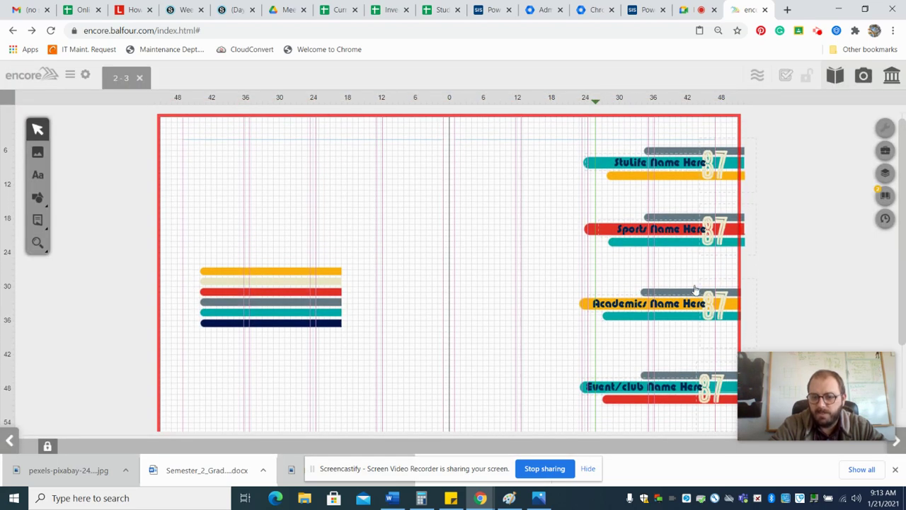
pyautogui.scroll(-2, 758, 279)
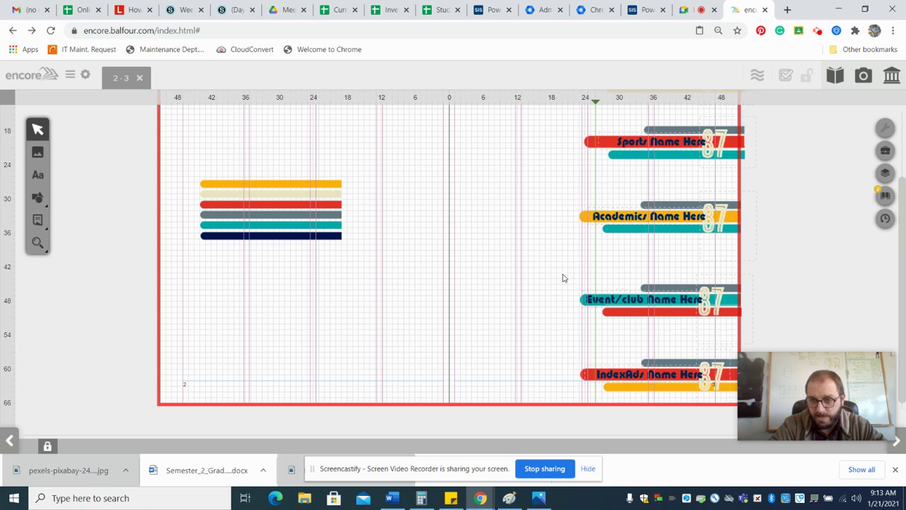
pyautogui.moveTo(563, 279); pyautogui.dragTo(769, 344)
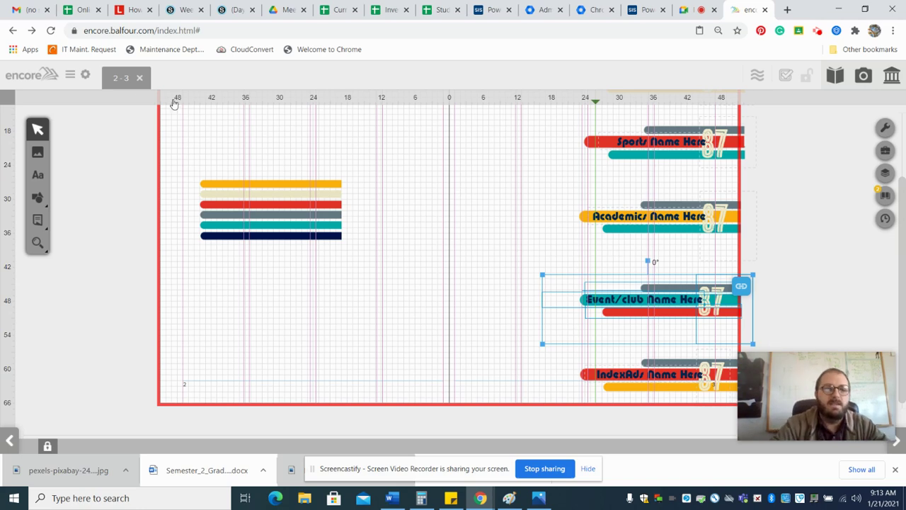
pyautogui.click(83, 76)
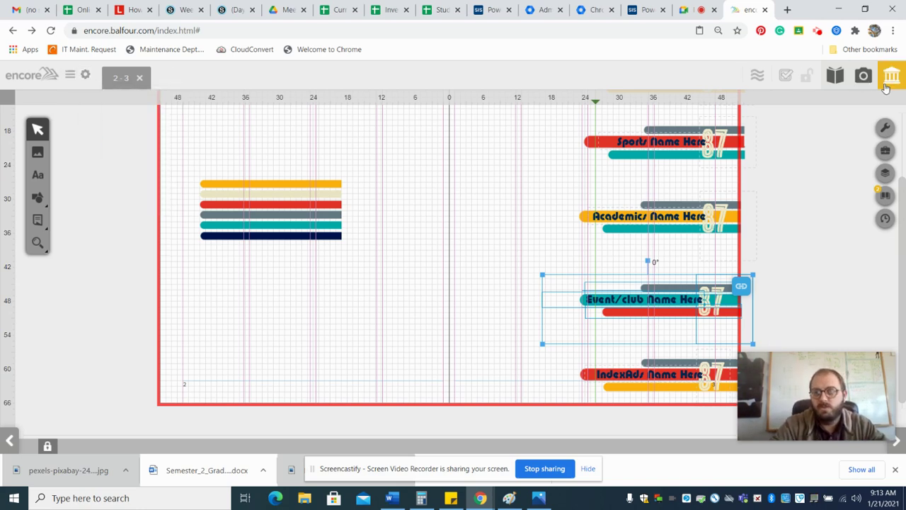
# Open spread 18-19 and paste the Event/club Name Here banner onto it.
pyautogui.click(844, 85)
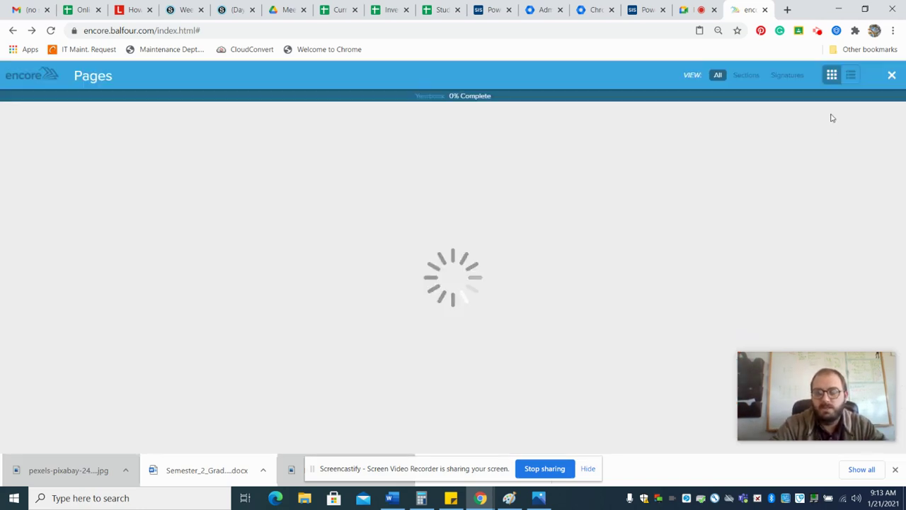
pyautogui.scroll(-1, 396, 356)
pyautogui.click(393, 263)
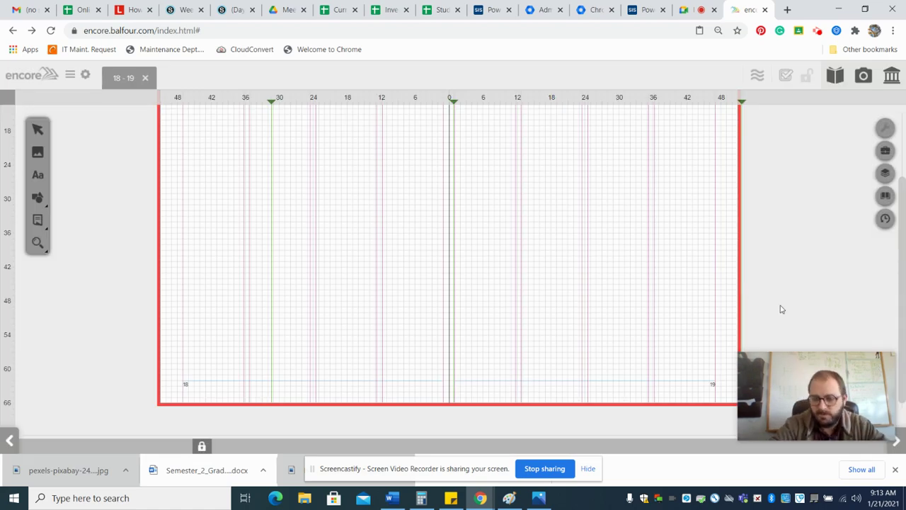
pyautogui.scroll(3, 621, 248)
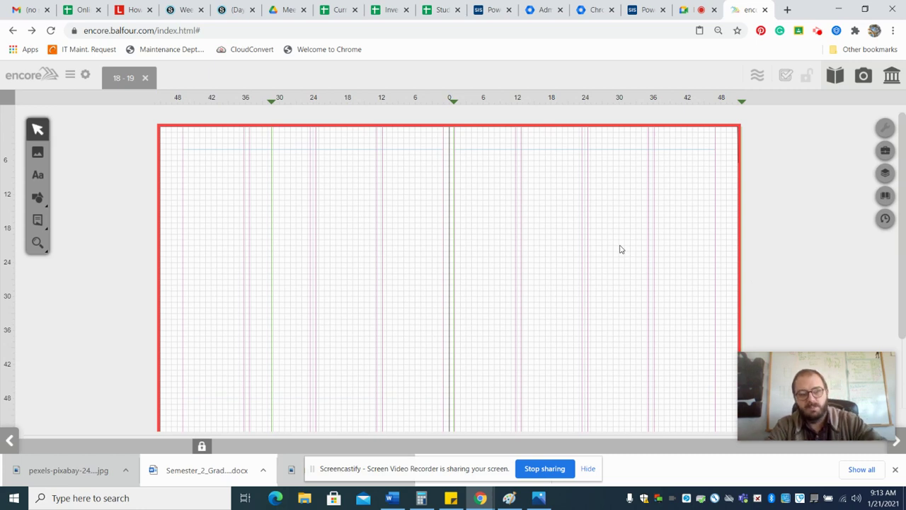
pyautogui.hotkey('ctrl', 'v')
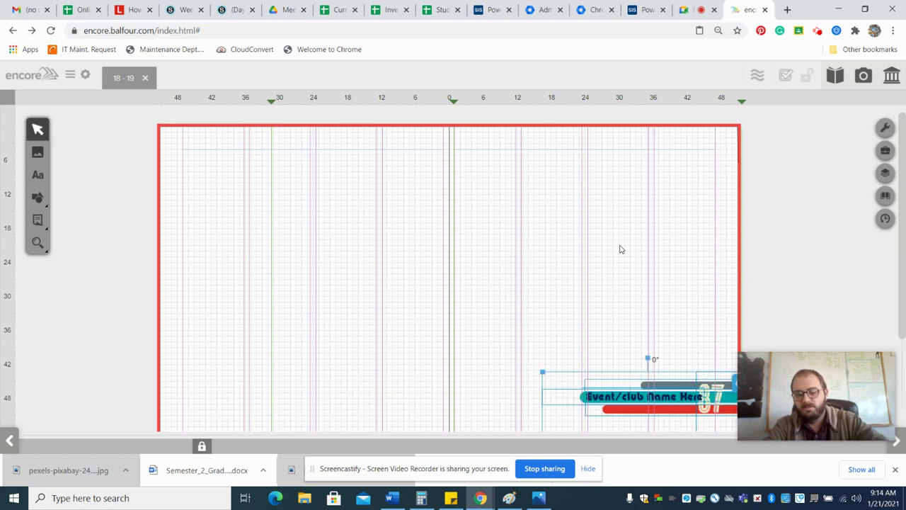
# Position the banner in the bottom-right corner of page 19.
pyautogui.scroll(-3, 621, 249)
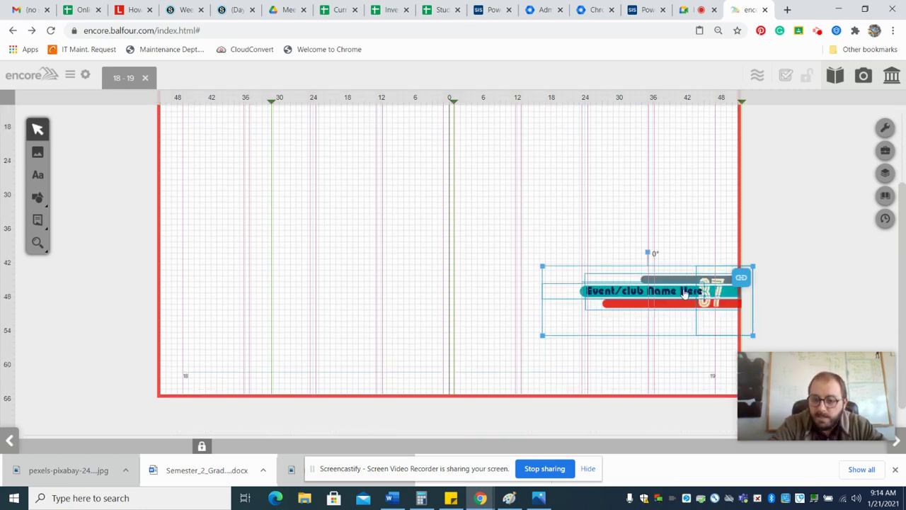
pyautogui.moveTo(671, 298); pyautogui.dragTo(673, 340)
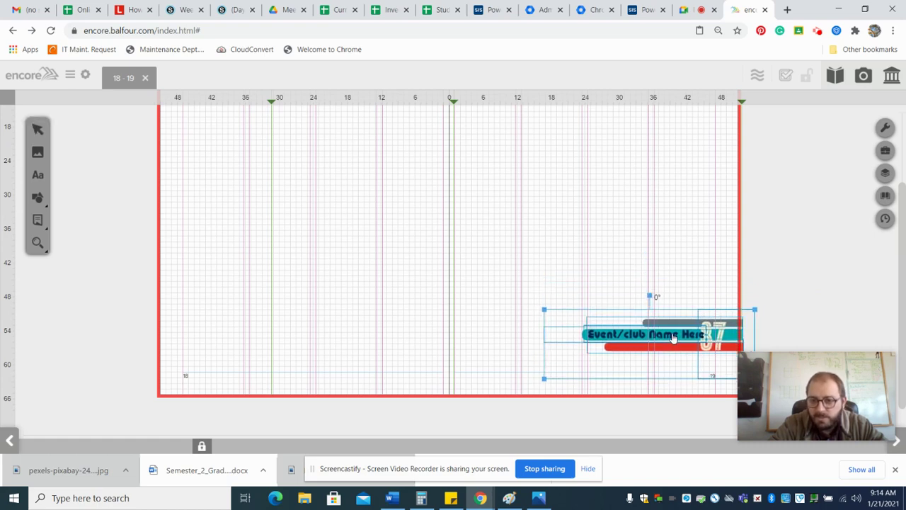
pyautogui.click(886, 362)
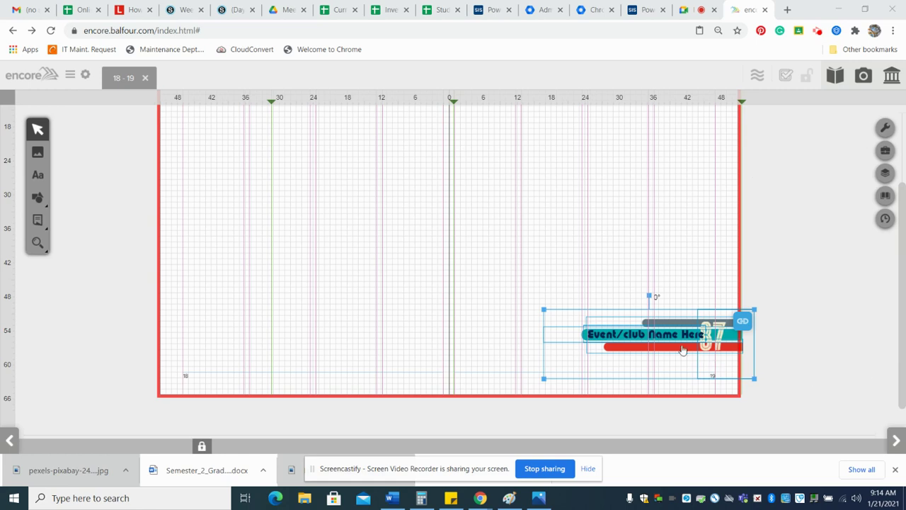
pyautogui.moveTo(673, 336); pyautogui.dragTo(673, 365)
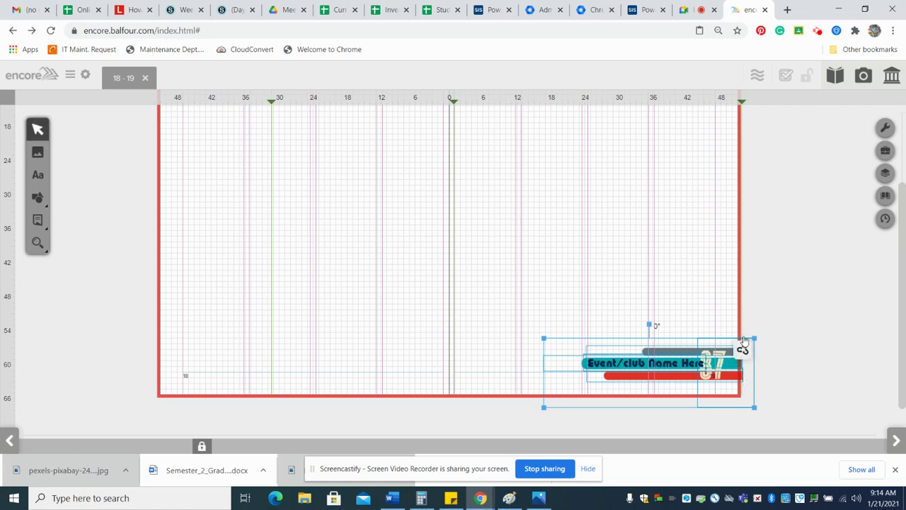
pyautogui.press('Down')
pyautogui.press('Down')
pyautogui.press('Down')
pyautogui.press('Down')
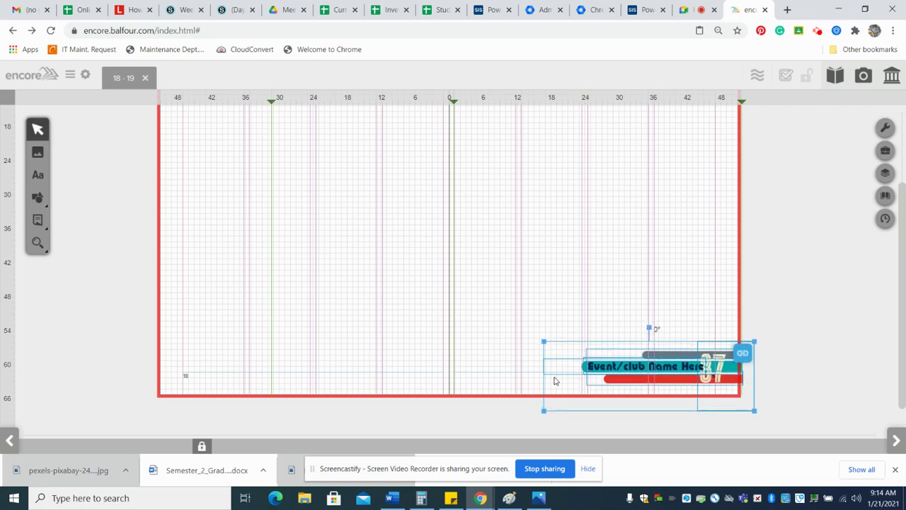
pyautogui.click(695, 293)
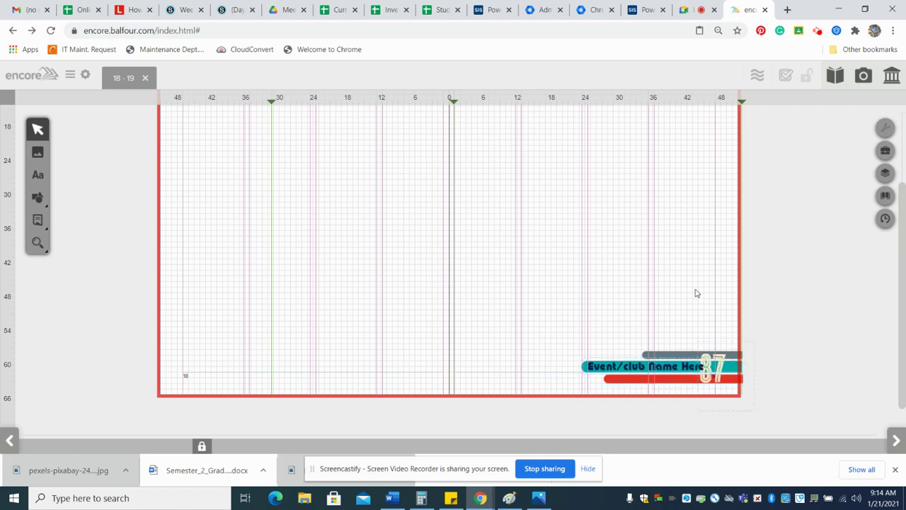